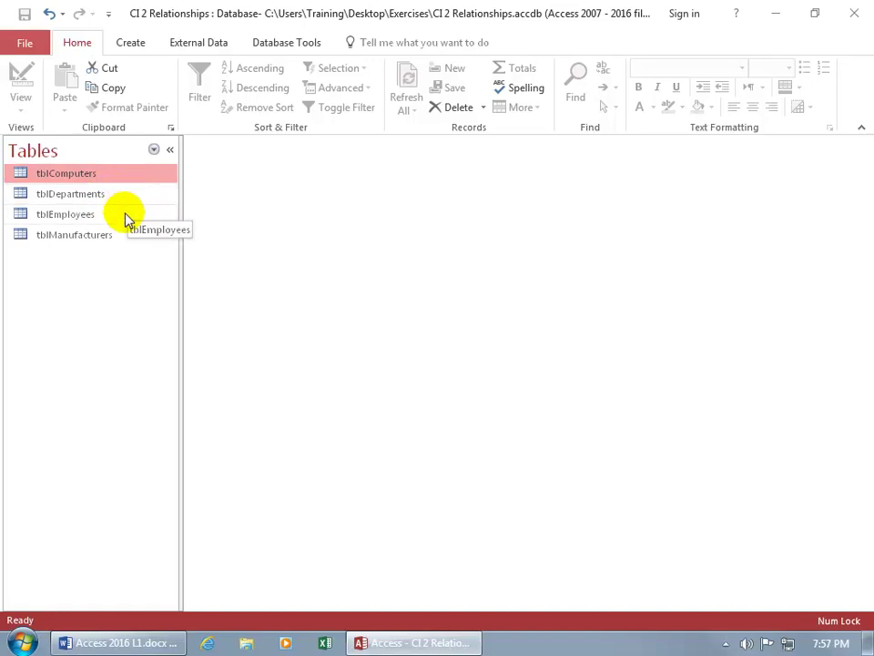
- Examine the ID fields and records in tblEmployees, tblComputers and tblManufacturers, closing the tables when done
double_click(126, 218)
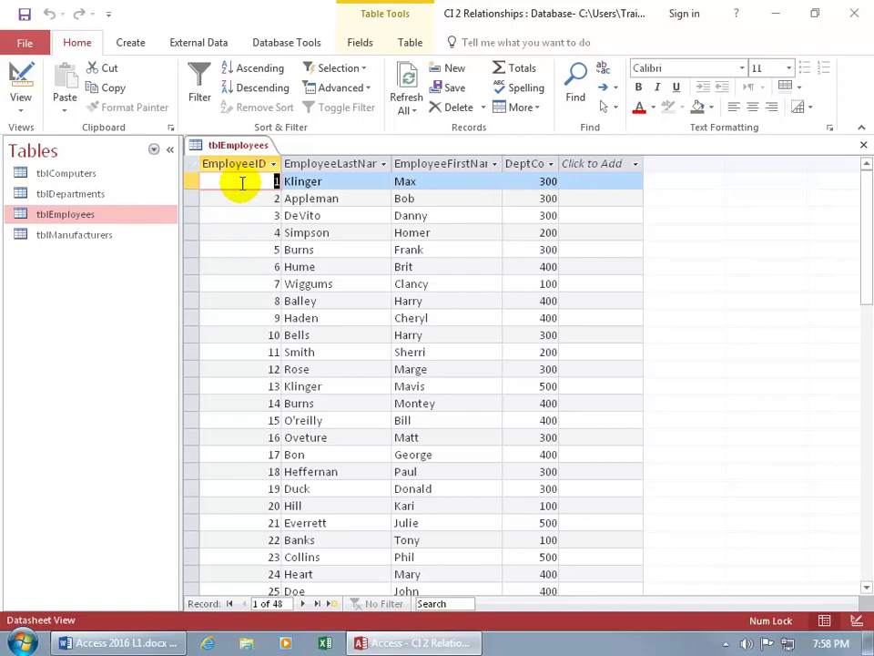
double_click(108, 175)
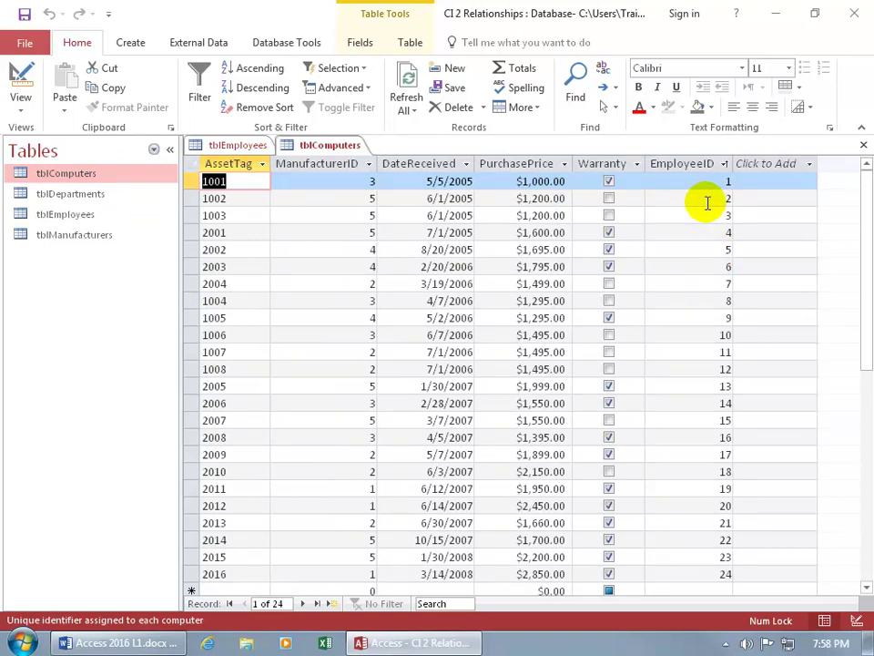
left_click(239, 148)
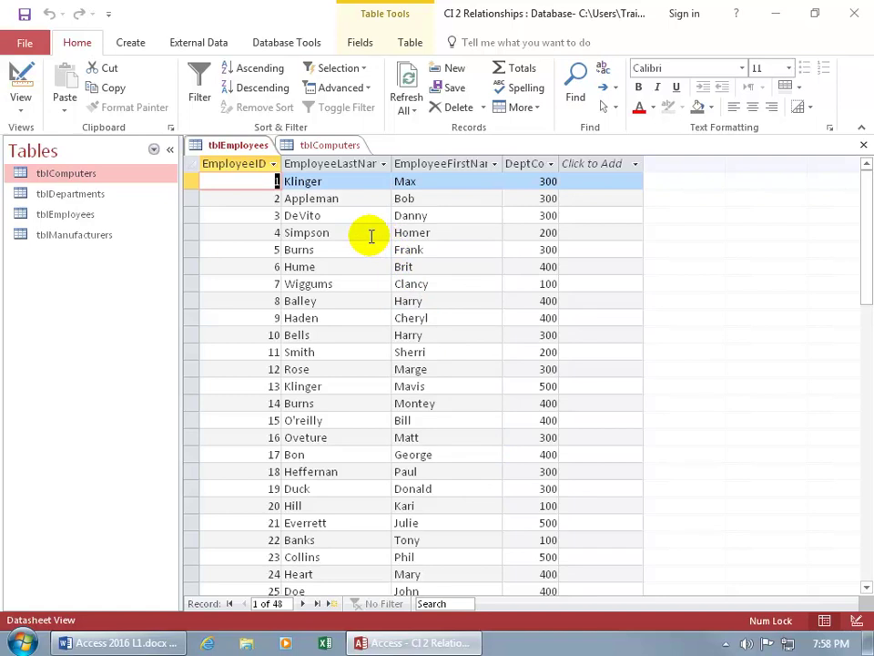
left_click(332, 146)
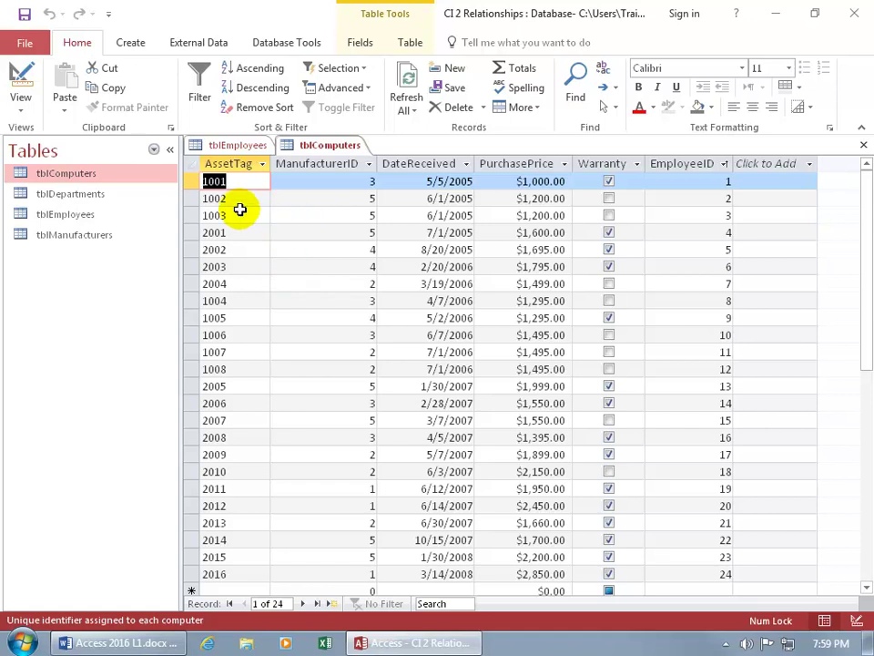
left_click(239, 146)
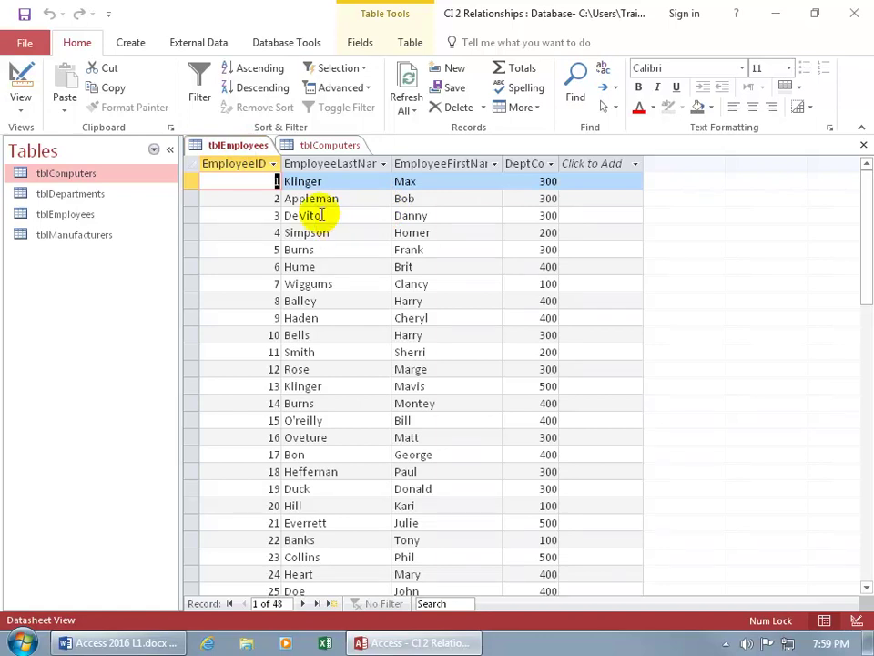
left_click(863, 144)
left_click(864, 145)
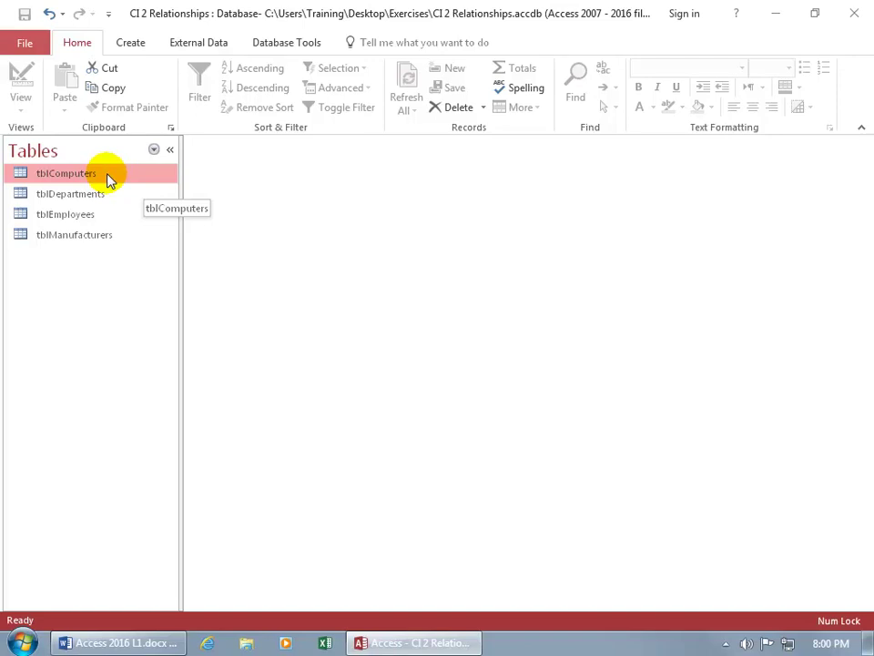
double_click(116, 235)
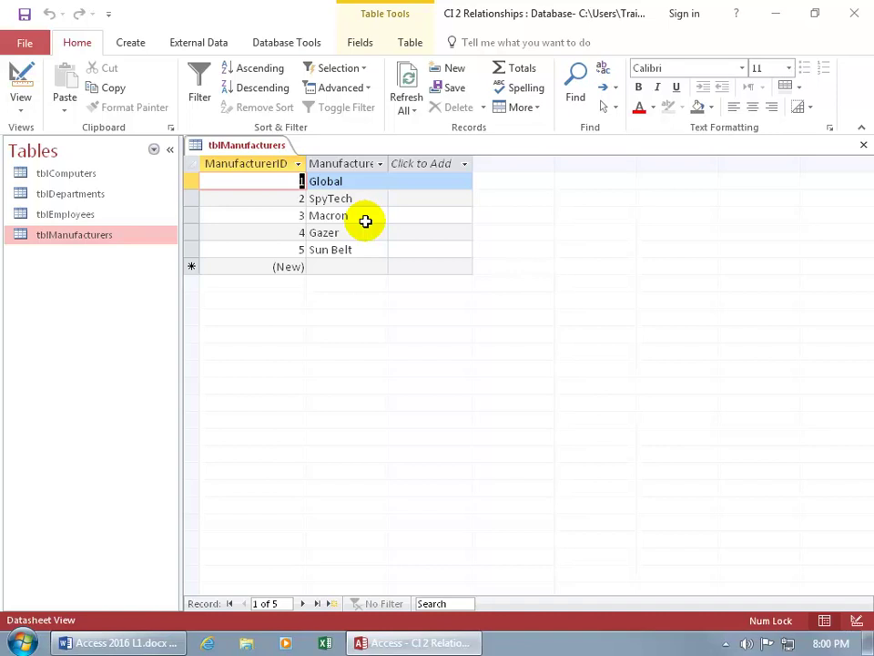
left_click(863, 145)
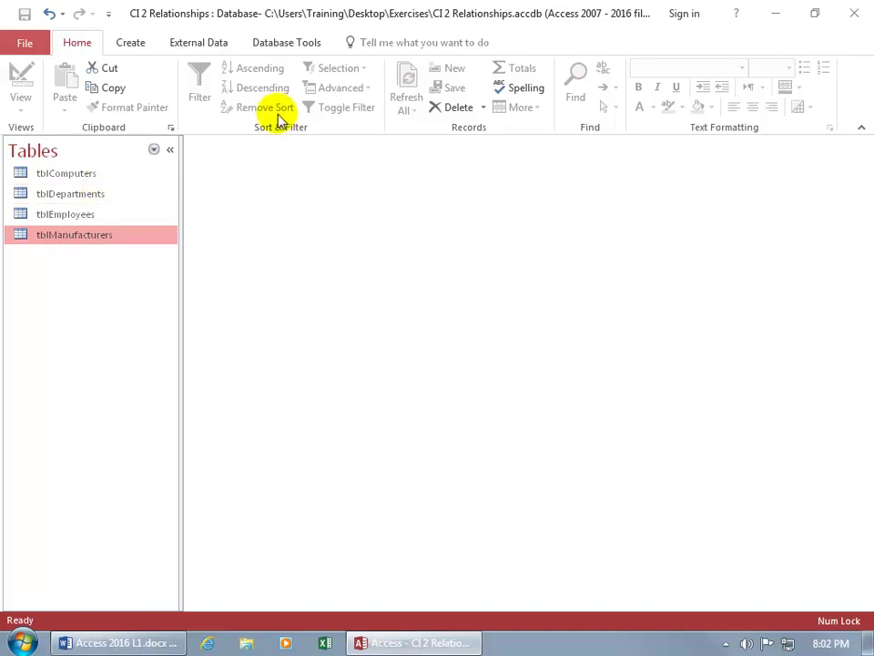
- Open the database's Relationships window and add tblComputers to the layout
left_click(286, 46)
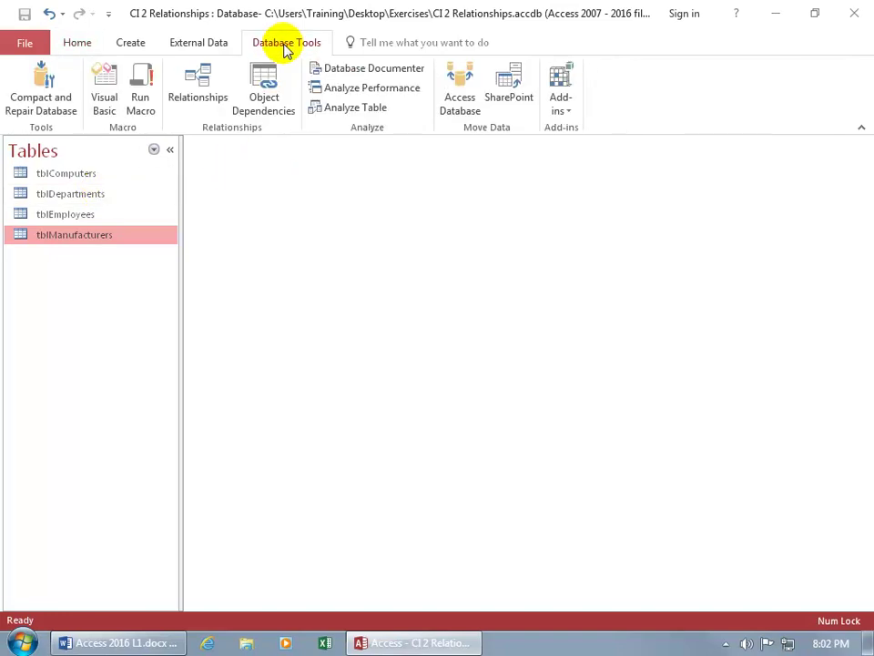
left_click(205, 93)
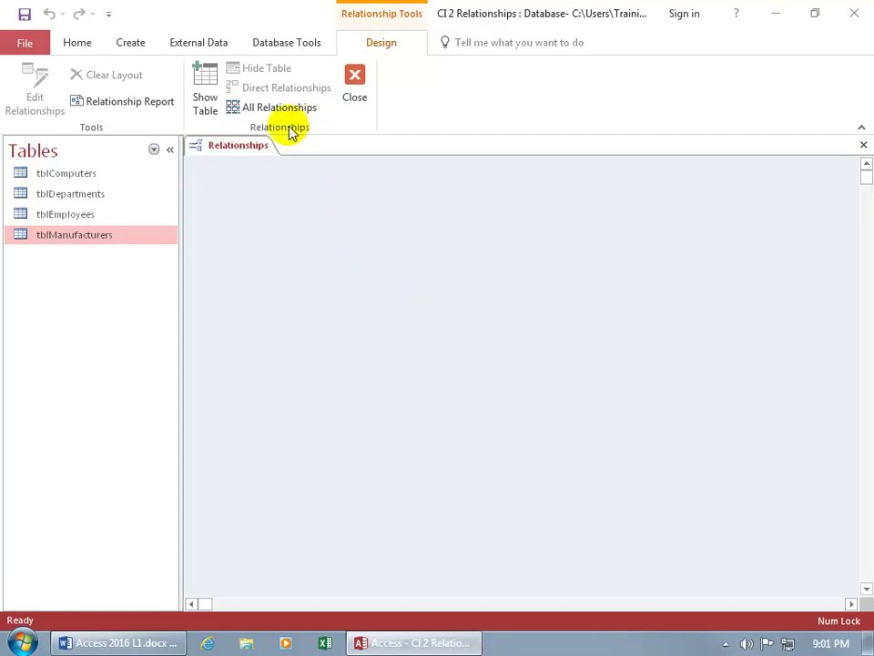
left_click(206, 103)
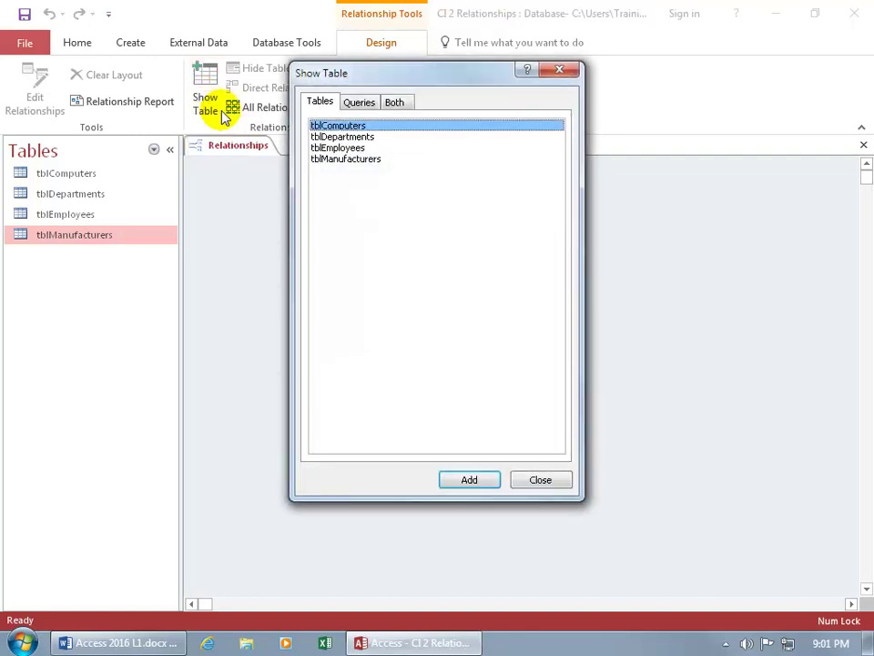
left_click(558, 70)
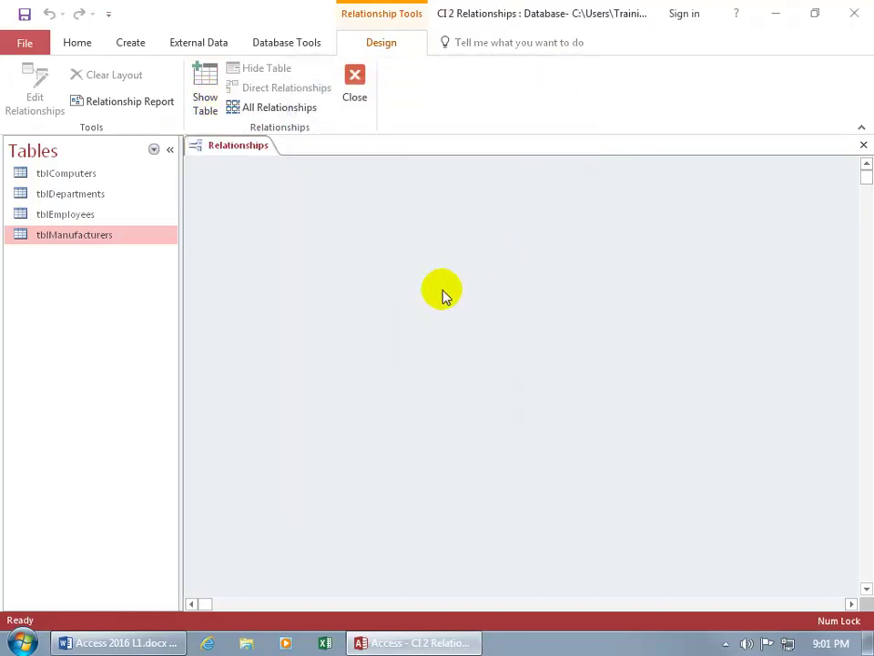
right_click(389, 266)
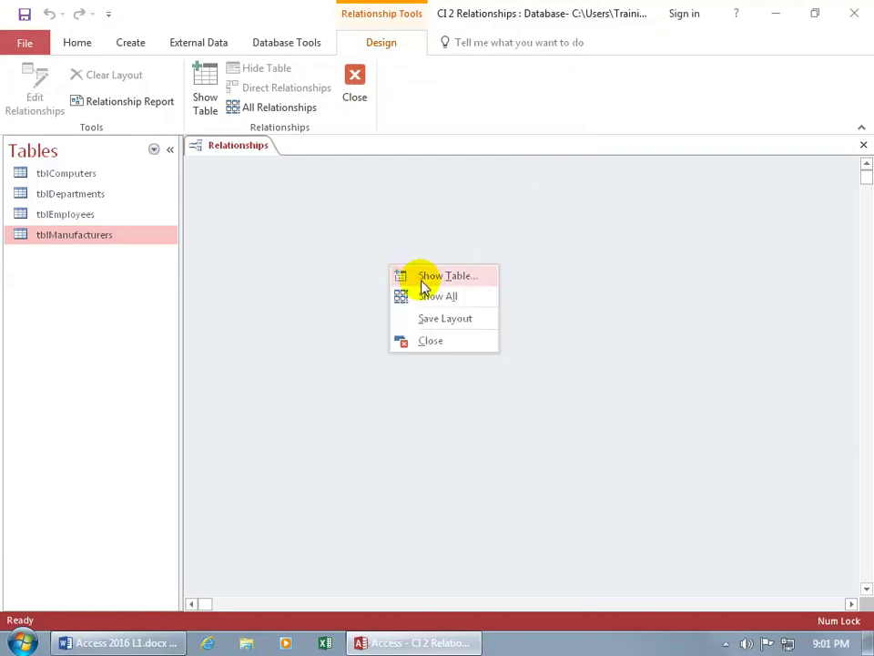
left_click(420, 276)
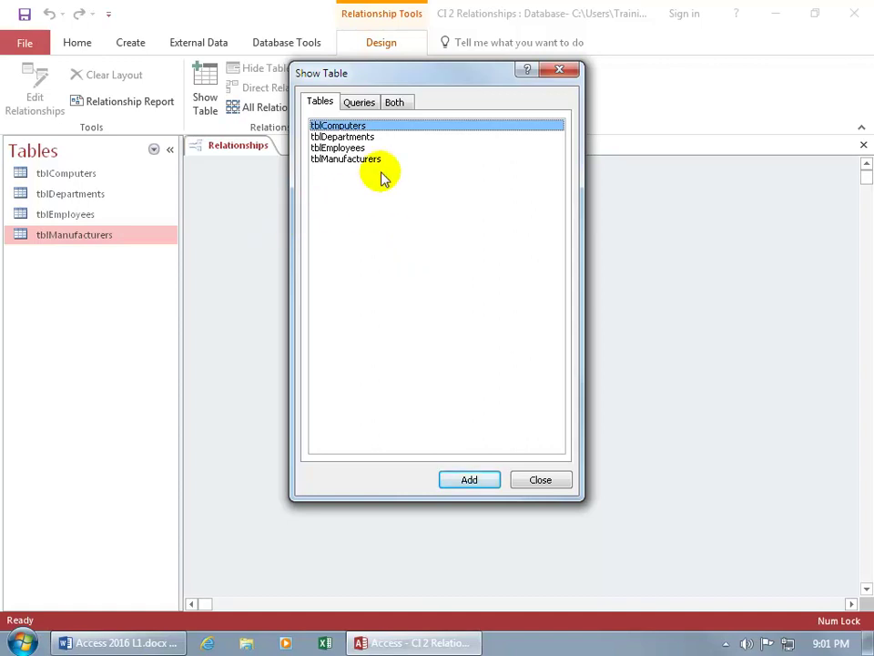
double_click(355, 124)
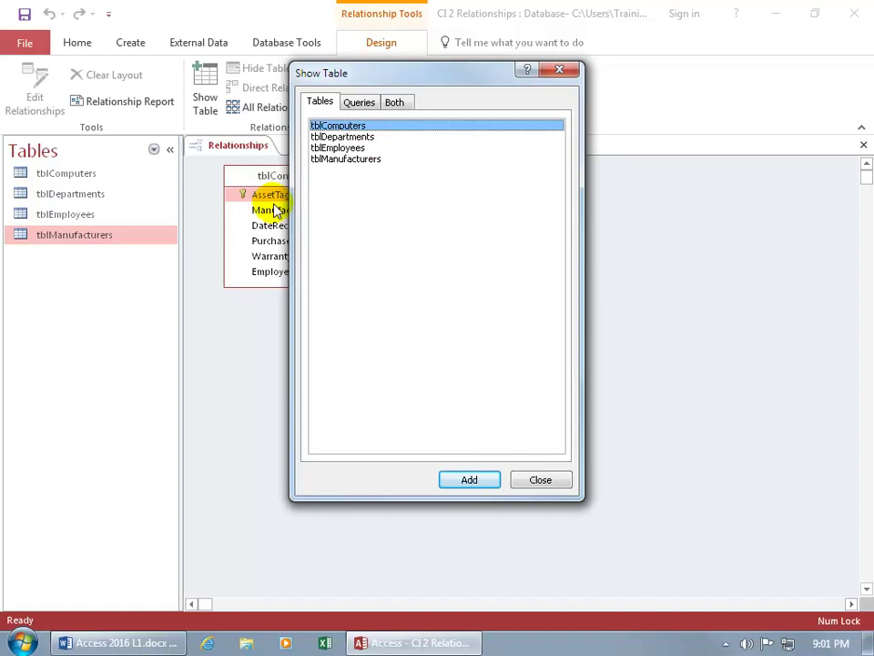
left_click(346, 147, "shift")
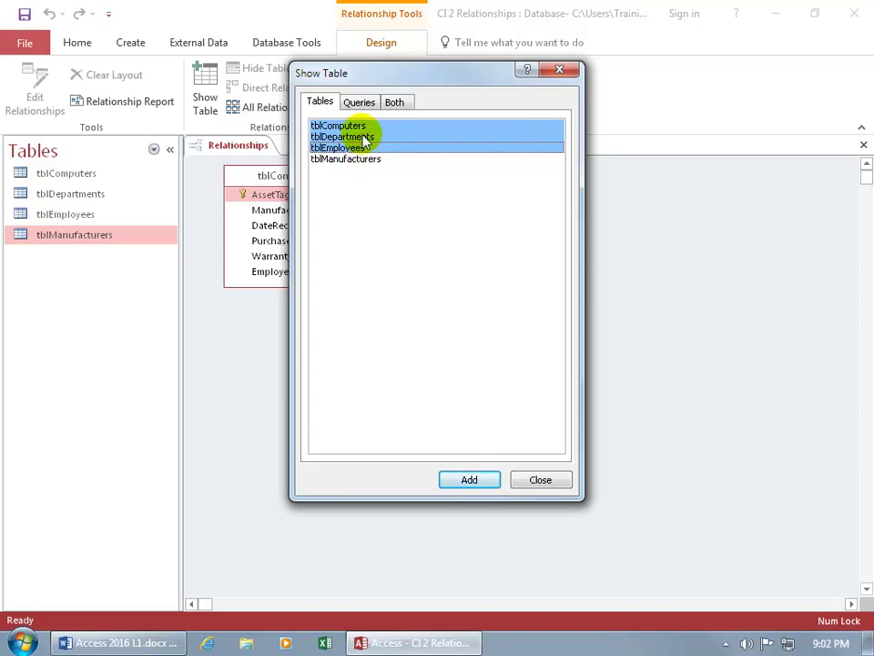
left_click(343, 126)
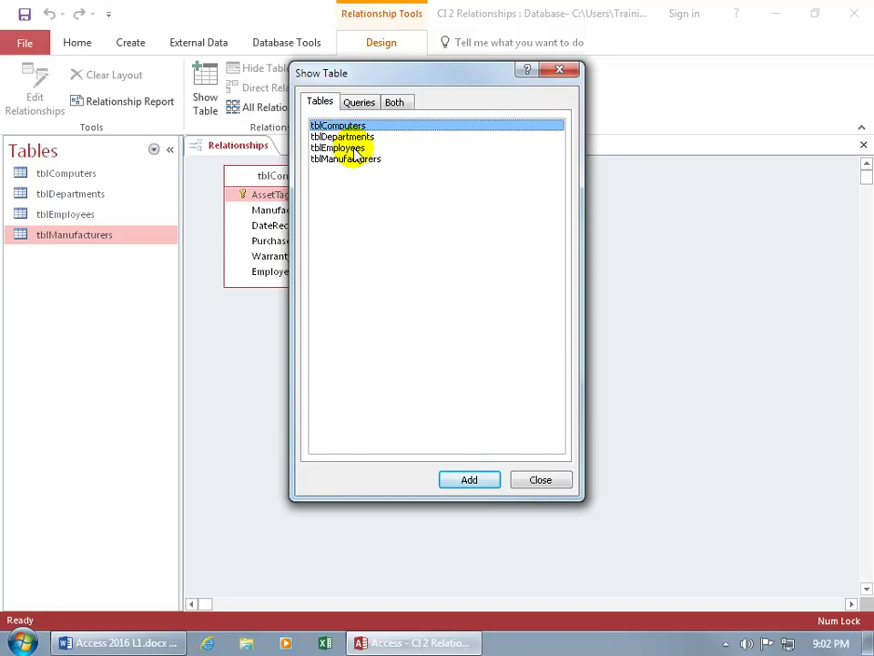
left_click(341, 149, "ctrl")
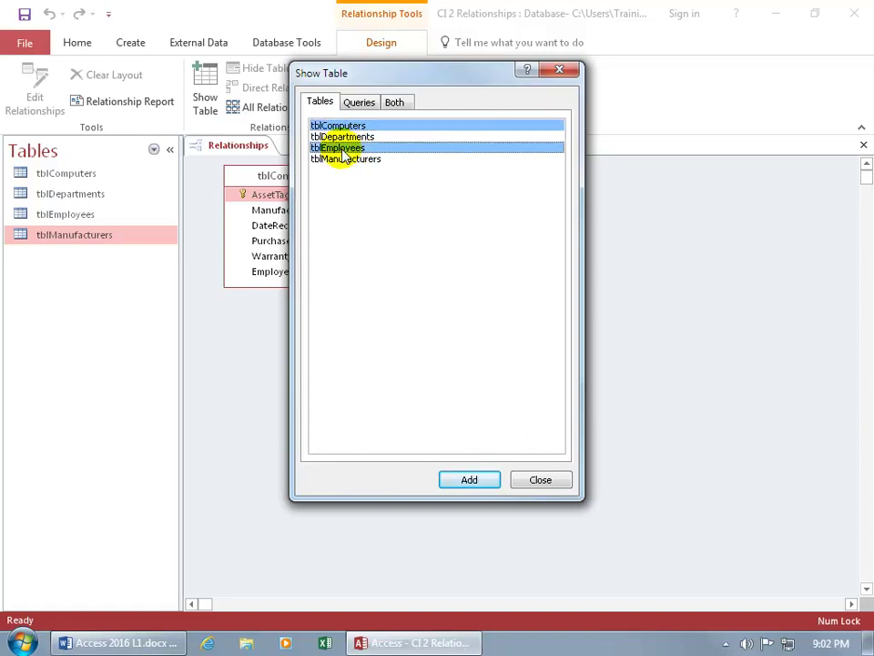
left_click(349, 162, "ctrl")
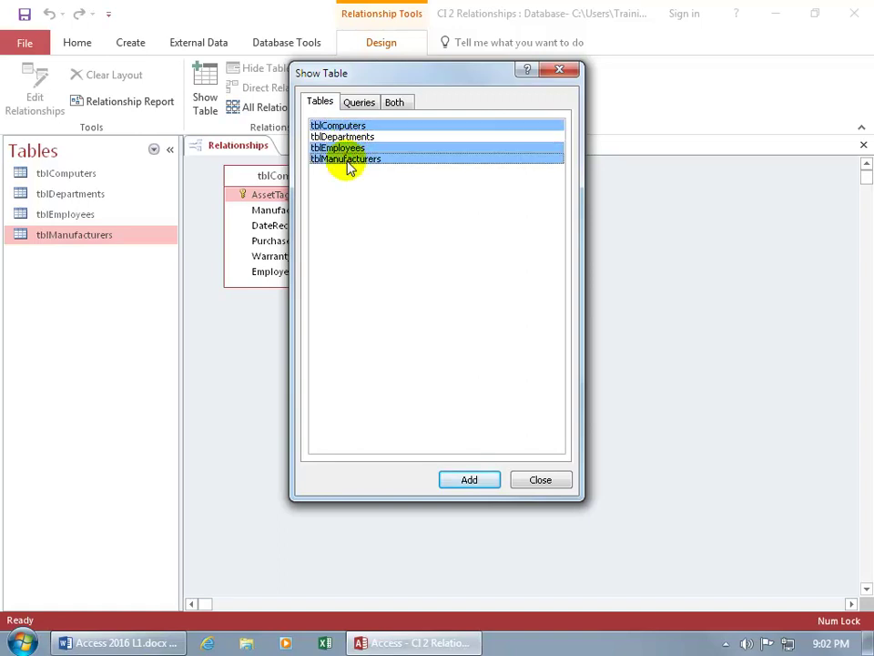
- Add tblComputers, tblDepartments, tblEmployees and tblManufacturers together to the relationships layout and close the Show Table dialog
left_click(328, 126)
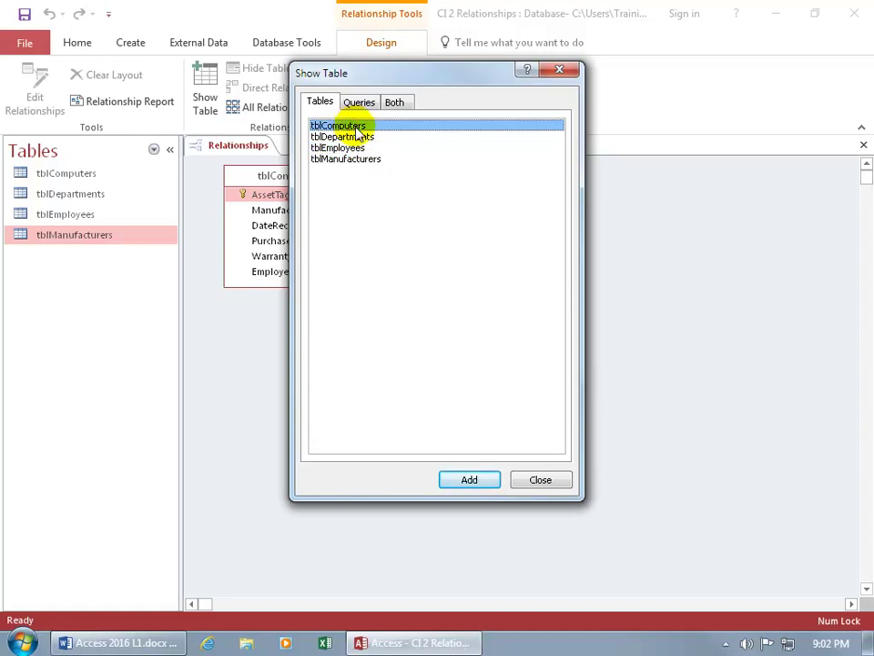
left_click(362, 162, "shift")
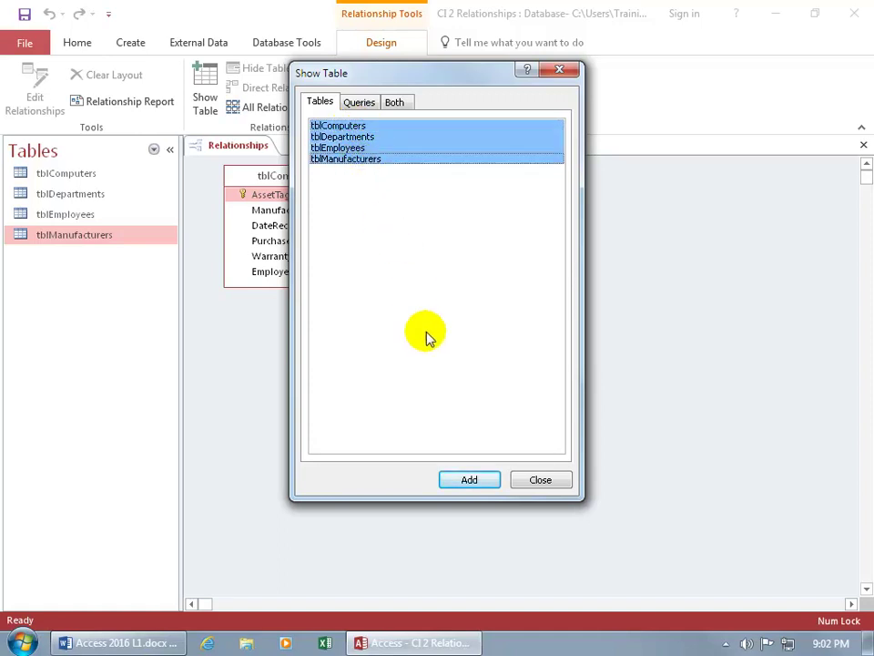
left_click(465, 484)
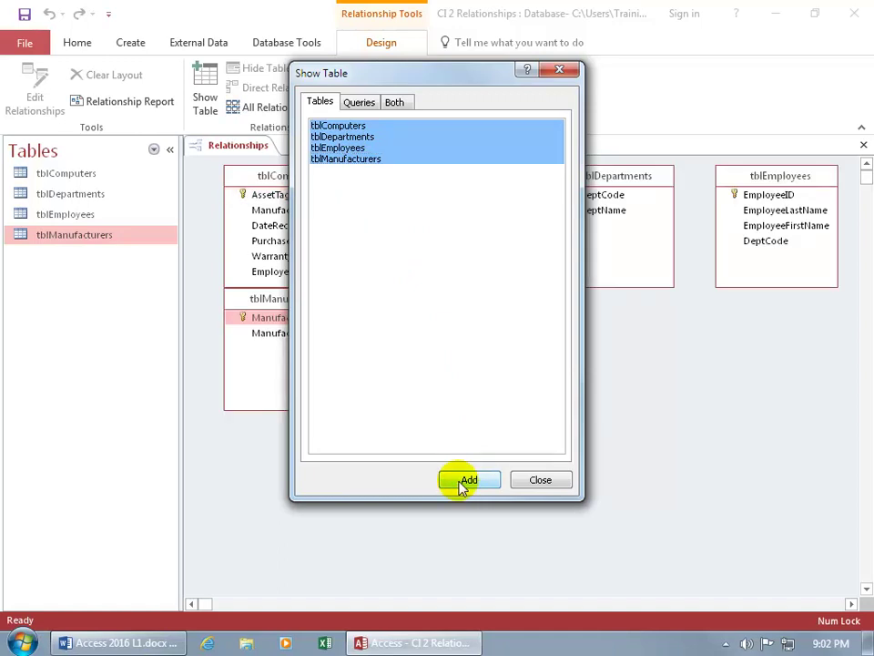
left_click(541, 487)
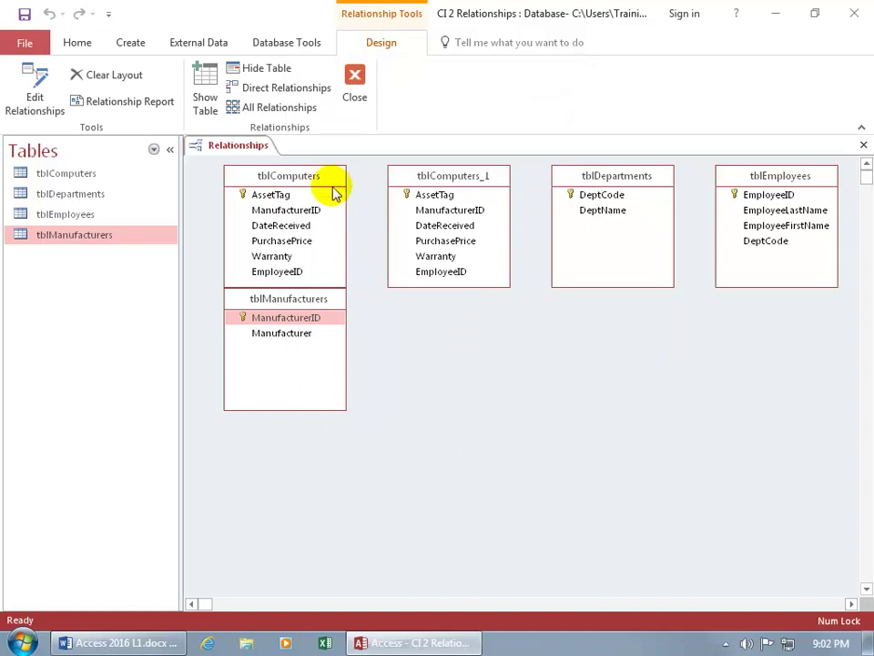
- Remove the duplicate tblComputers_1 table from the relationships layout
right_click(450, 180)
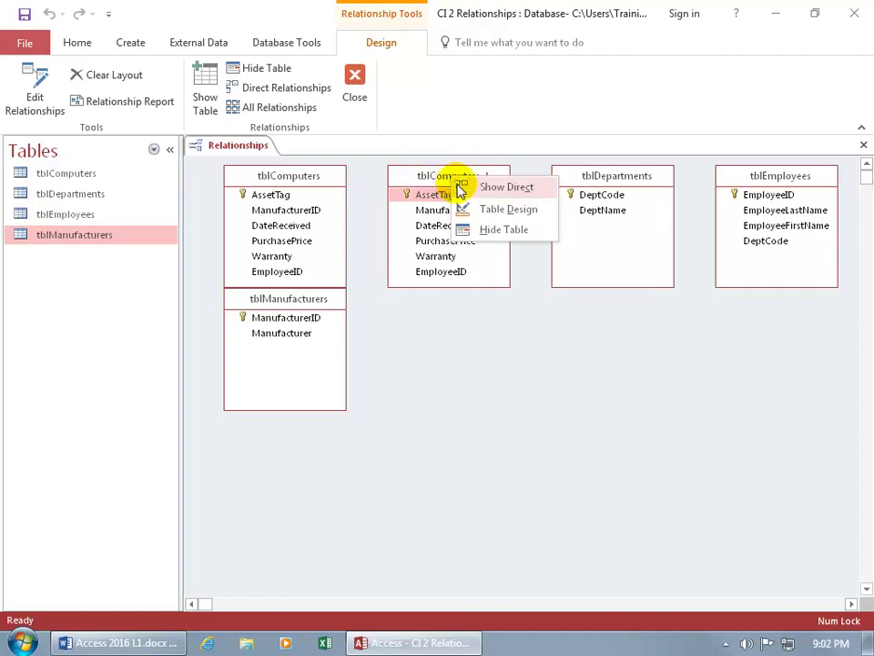
left_click(437, 183)
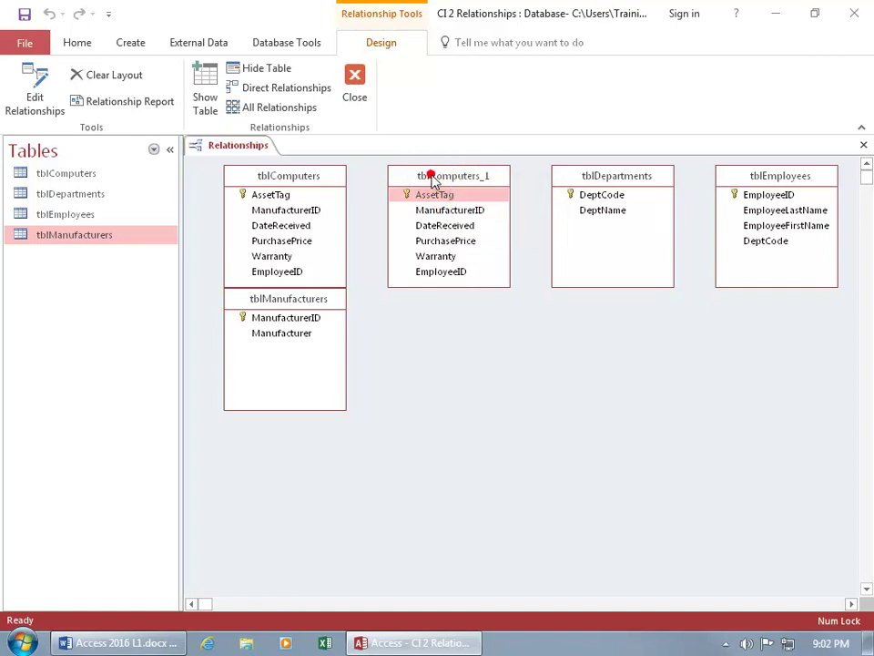
key("Delete")
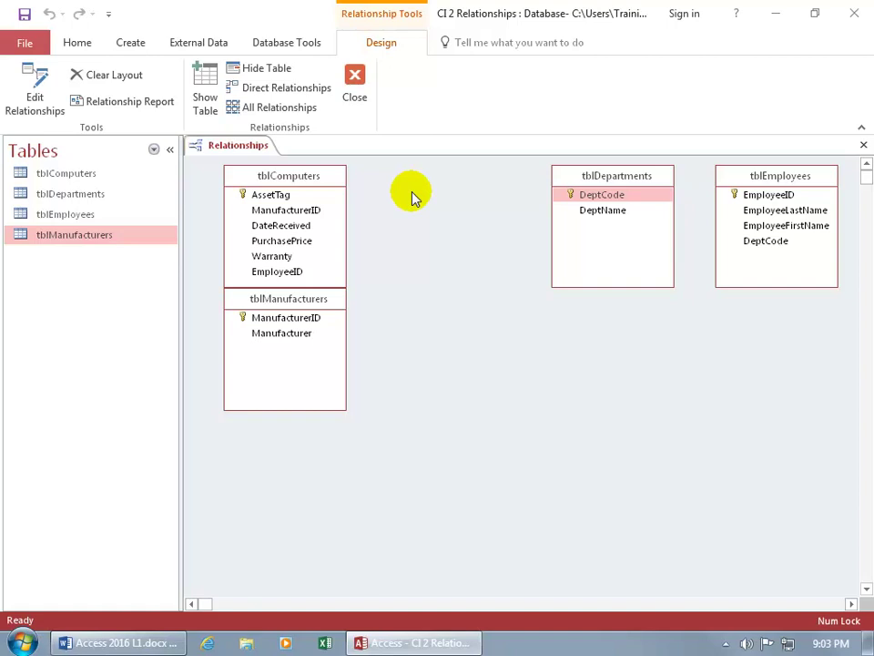
- Rearrange the layout with tblManufacturers below the other tables and tblEmployees between tblComputers and tblDepartments
left_click(286, 301)
left_click_drag(286, 303, 515, 372)
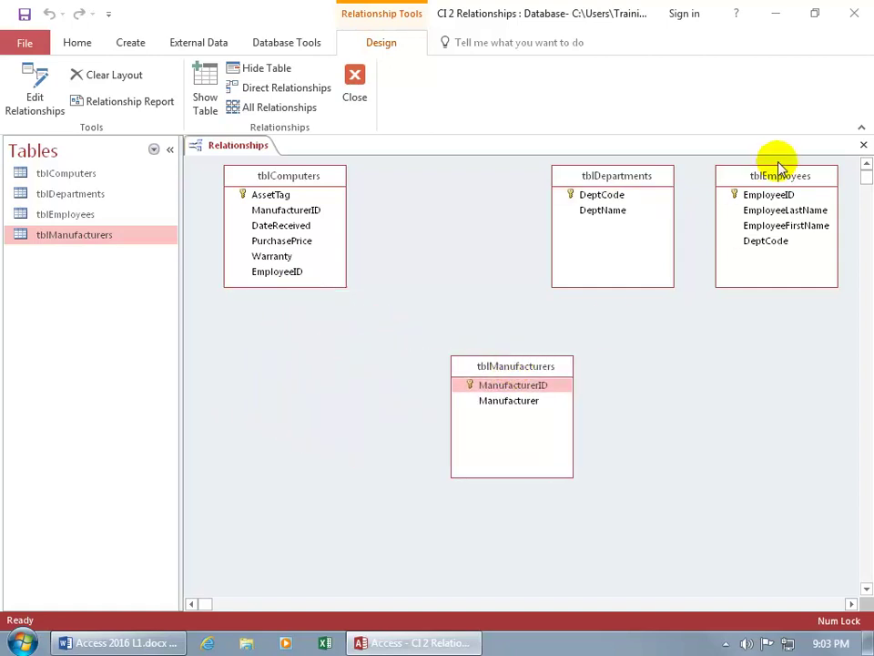
left_click_drag(777, 176, 429, 180)
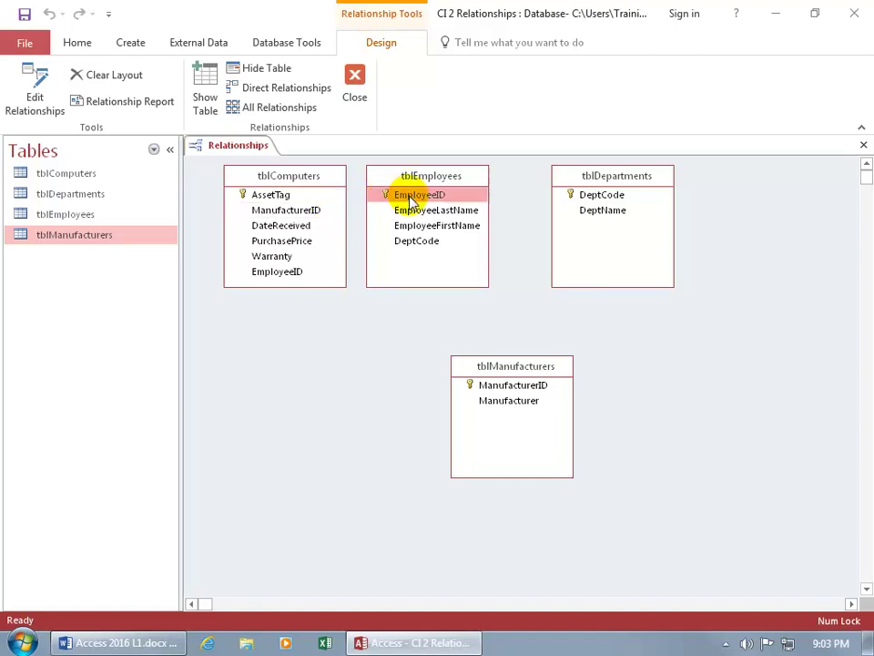
- Shorten the tblComputers field list, scroll it to EmployeeID, and restore its height so all fields fit
left_click_drag(388, 202, 298, 276)
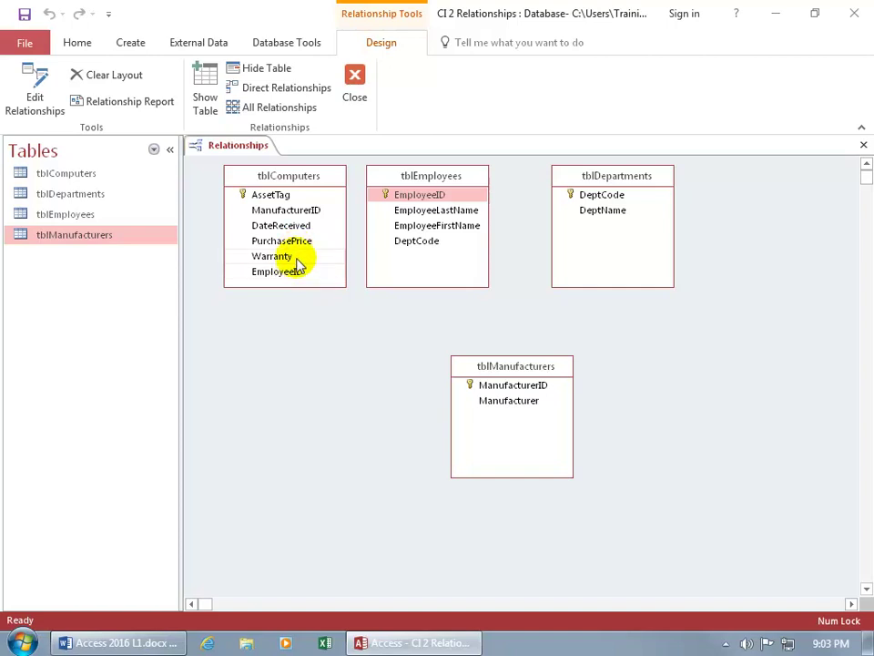
left_click(345, 249)
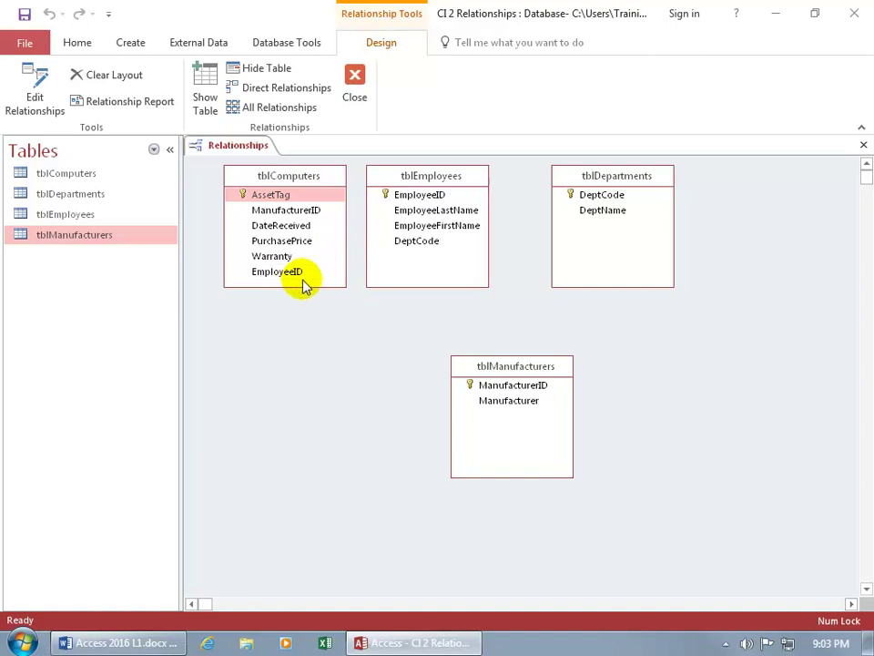
left_click_drag(287, 288, 287, 257)
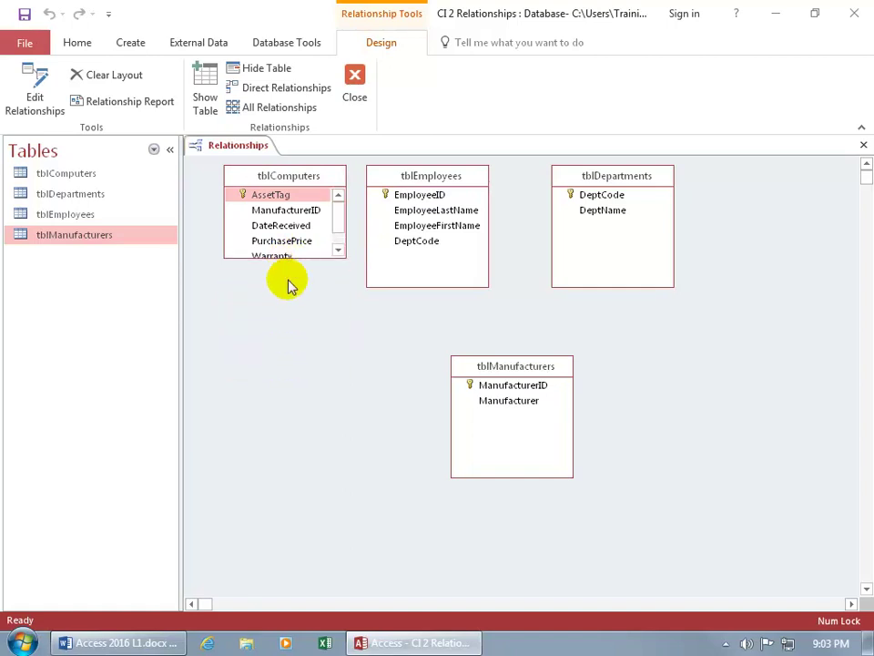
left_click(339, 249)
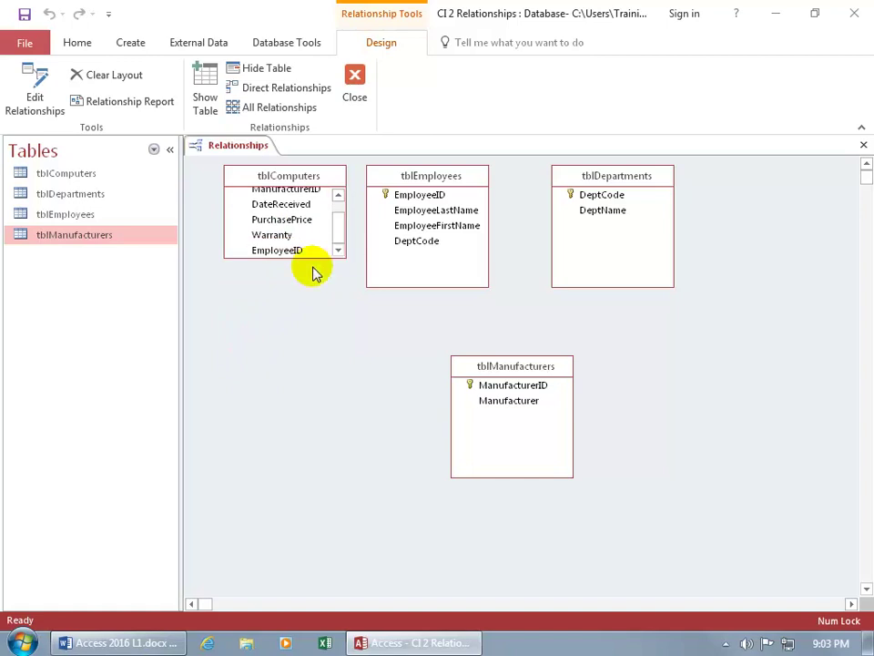
left_click_drag(287, 258, 289, 290)
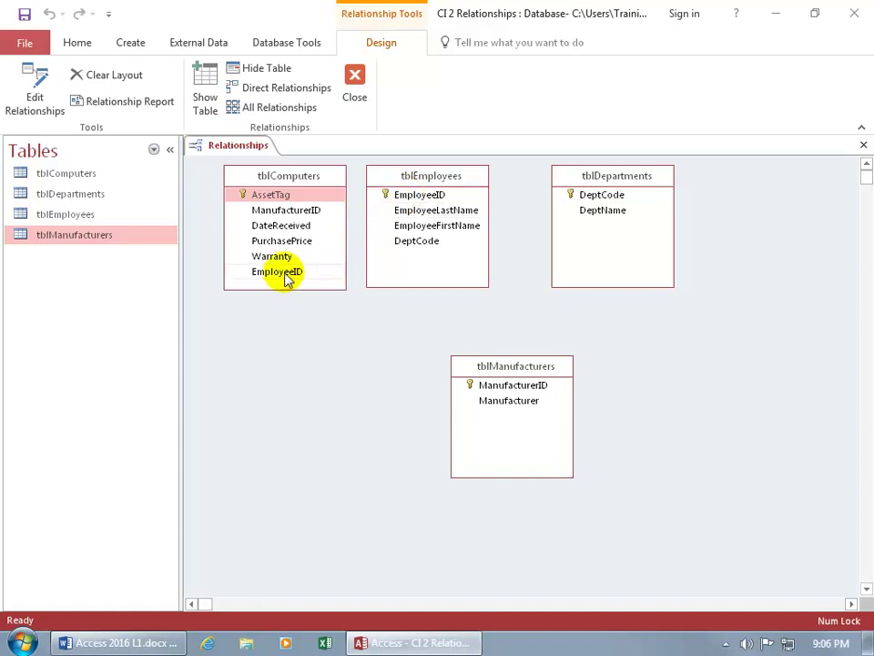
- Link EmployeeID in tblComputers to EmployeeID in tblEmployees and move the Edit Relationships dialog below those two tables
left_click_drag(285, 279, 313, 251)
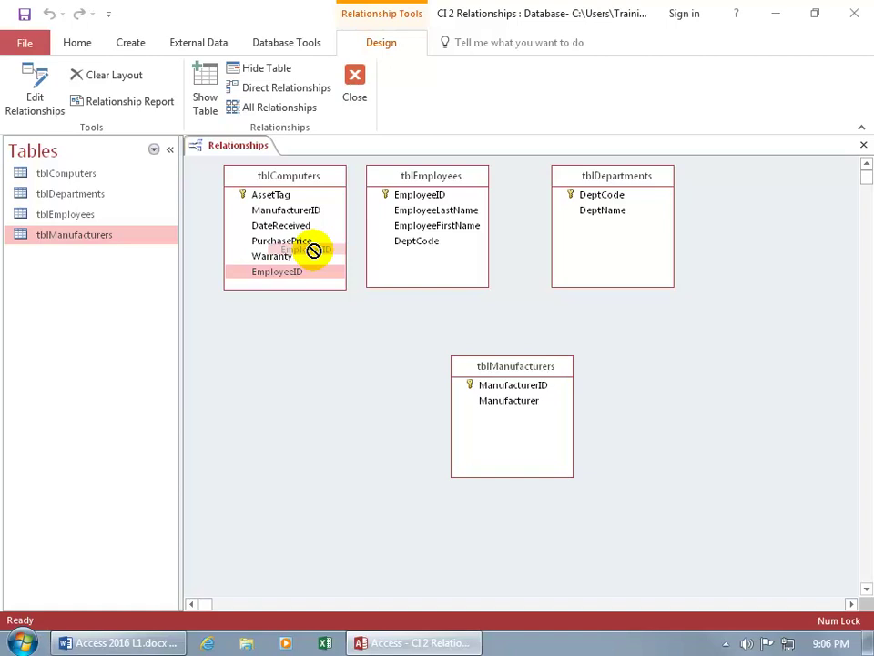
left_click_drag(313, 251, 355, 235)
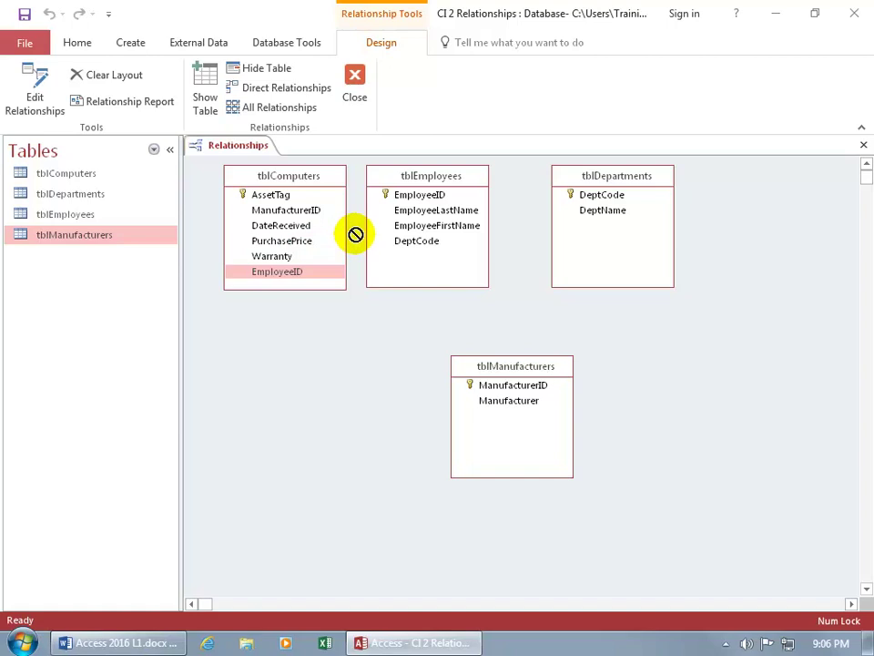
left_click_drag(356, 235, 384, 226)
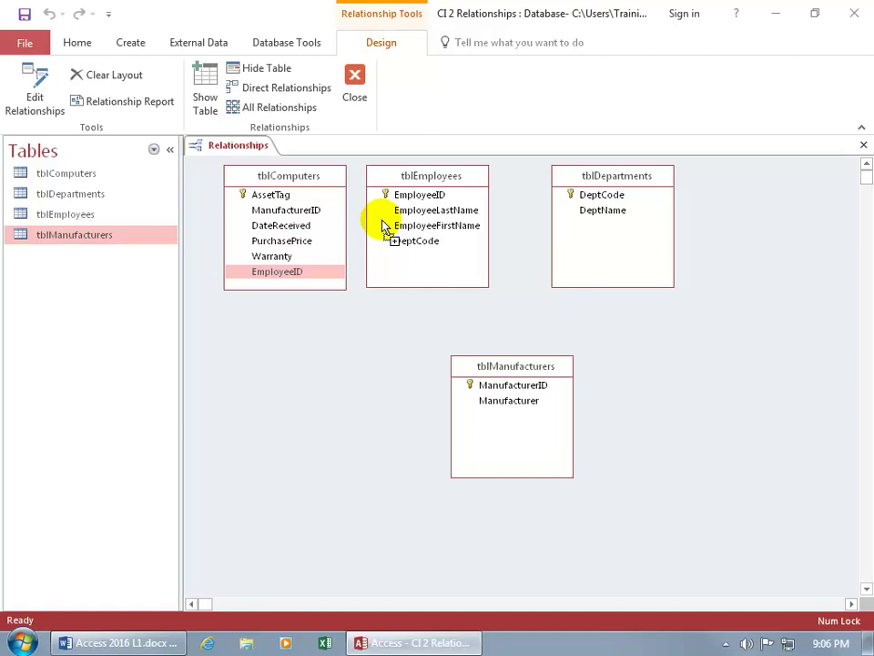
left_click_drag(382, 226, 420, 199)
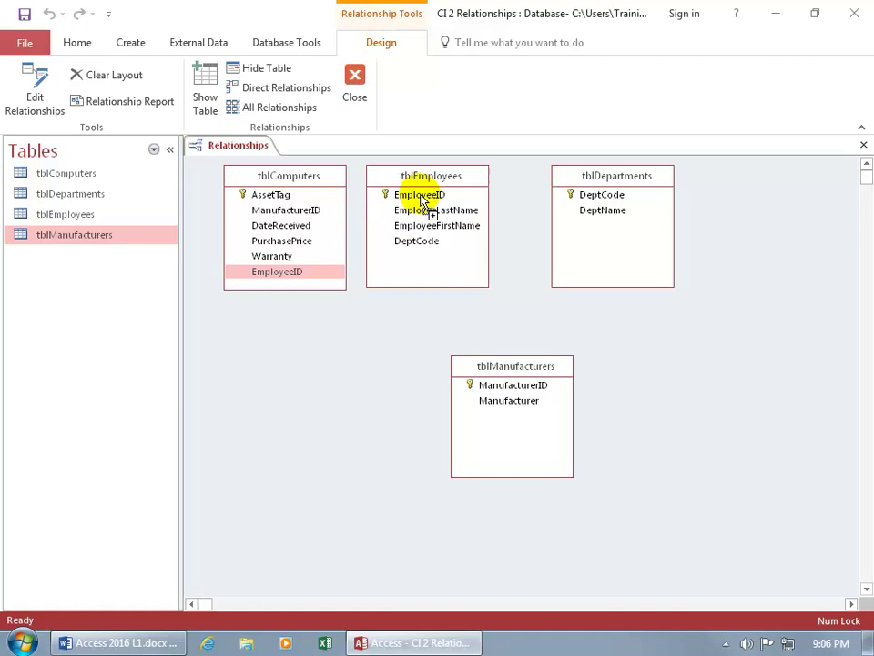
left_click_drag(421, 199, 419, 195)
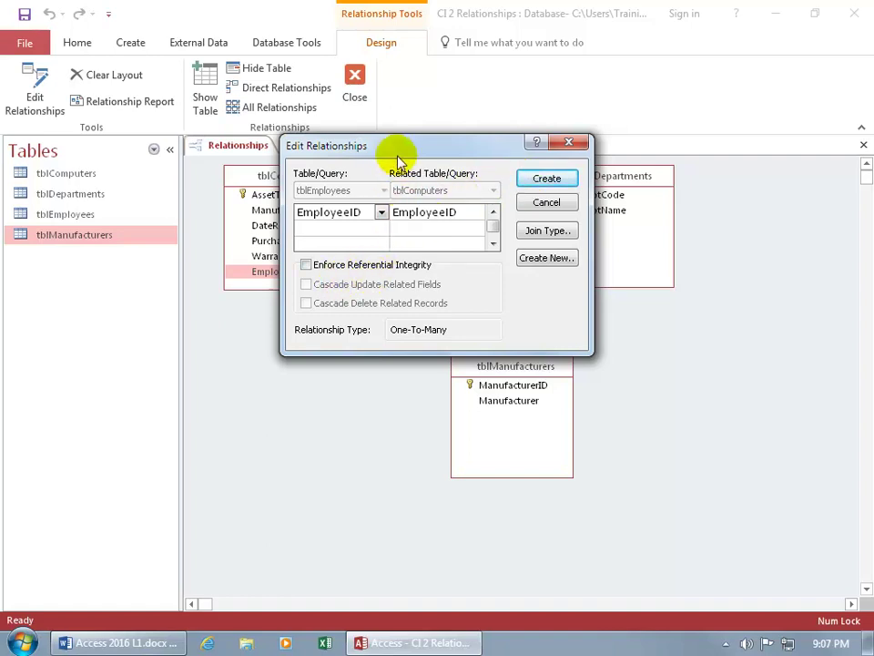
left_click_drag(398, 149, 347, 372)
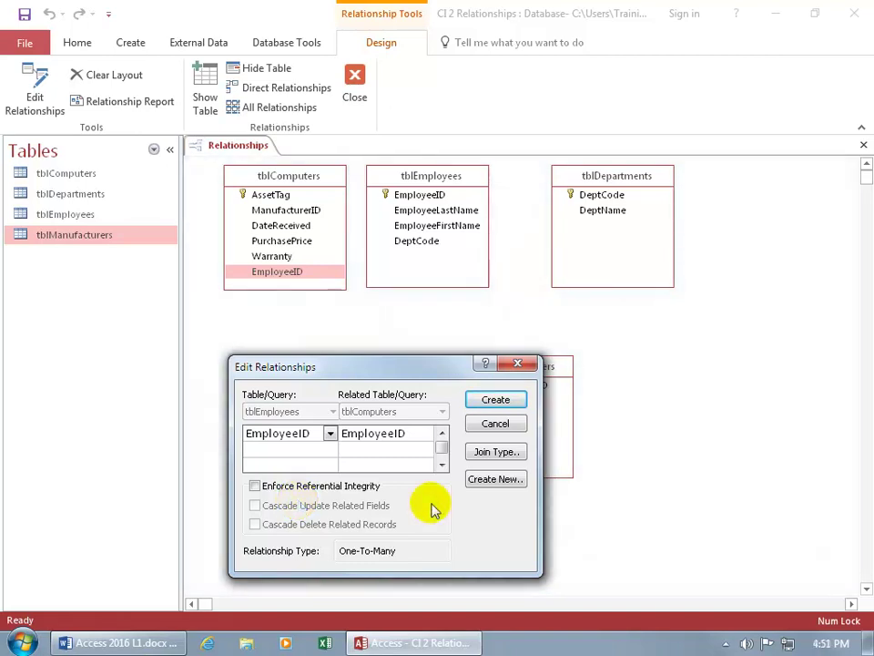
- Enforce referential integrity with cascading updates of related fields and cascading deletes of related records, and create the relationship
left_click(323, 487)
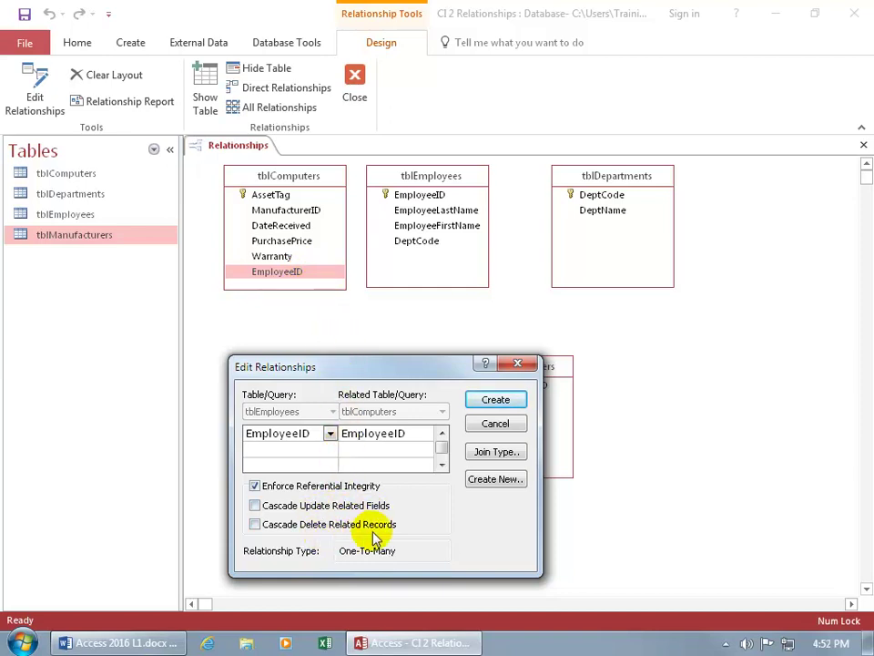
left_click(256, 505)
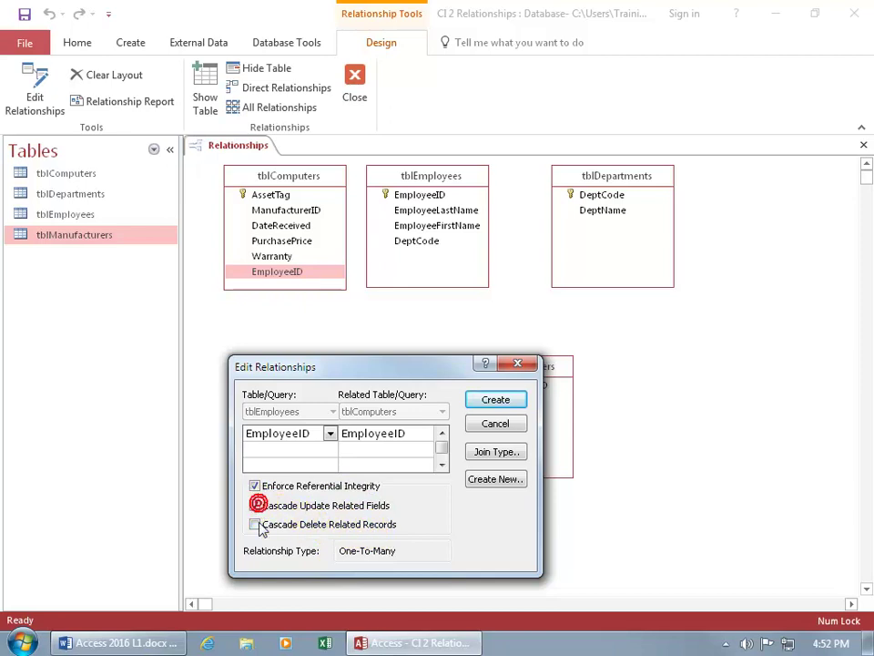
left_click(256, 524)
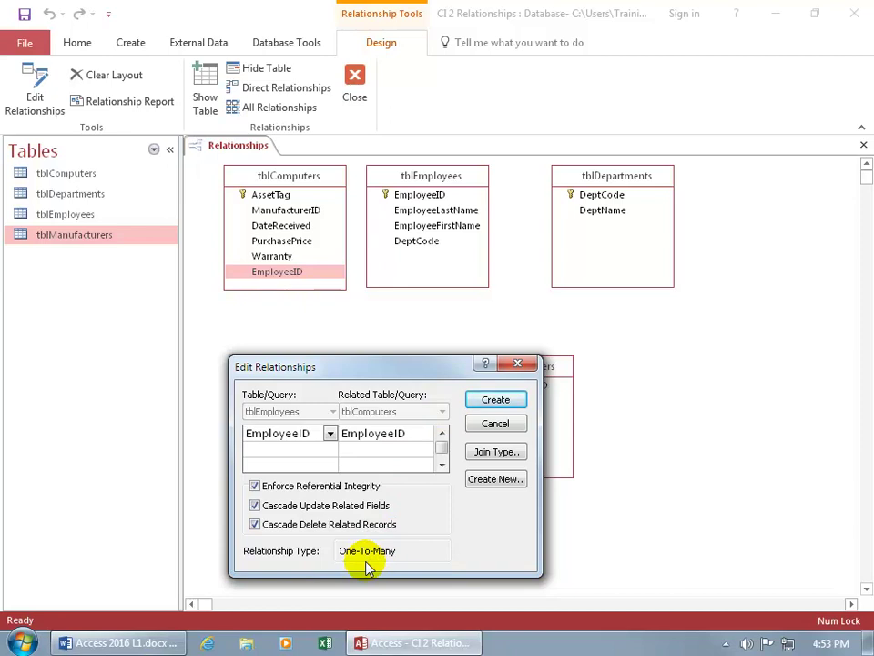
left_click(492, 406)
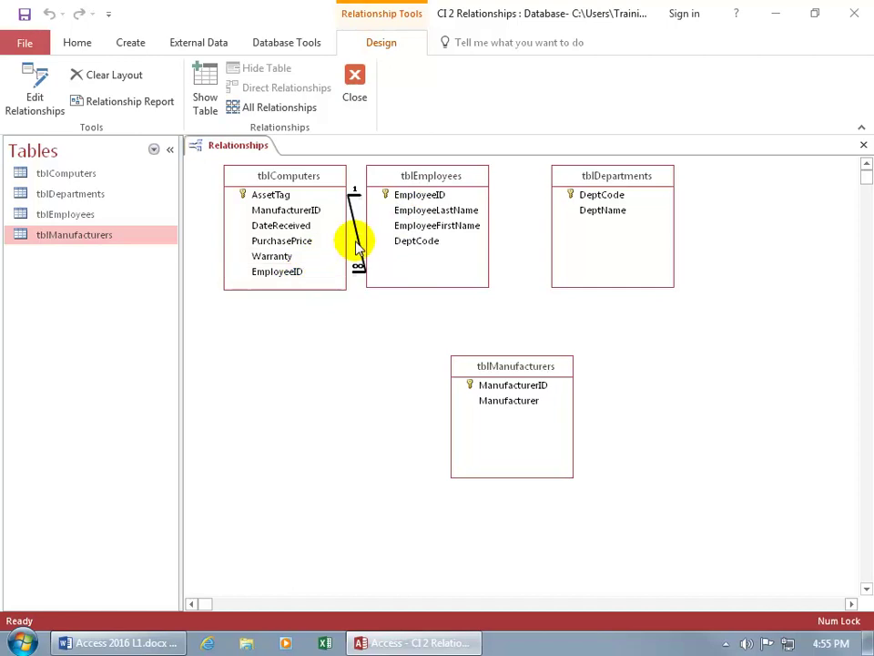
- Spread out the layout by lowering tblEmployees until both EmployeeID fields align, and moving tblManufacturers and tblDepartments clear of it
left_click(429, 179)
left_click_drag(429, 180, 496, 260)
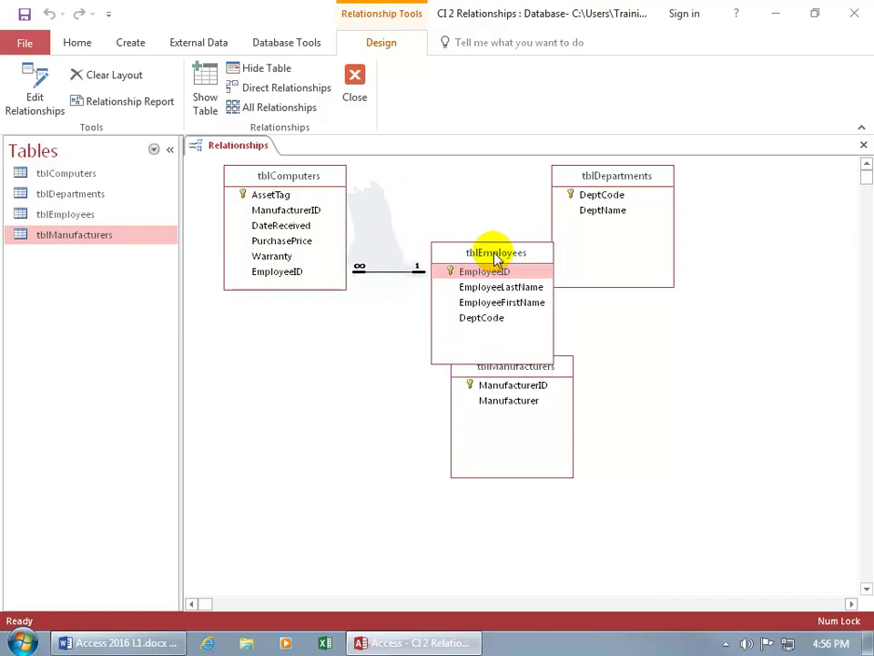
left_click_drag(519, 368, 592, 415)
left_click_drag(597, 166, 680, 186)
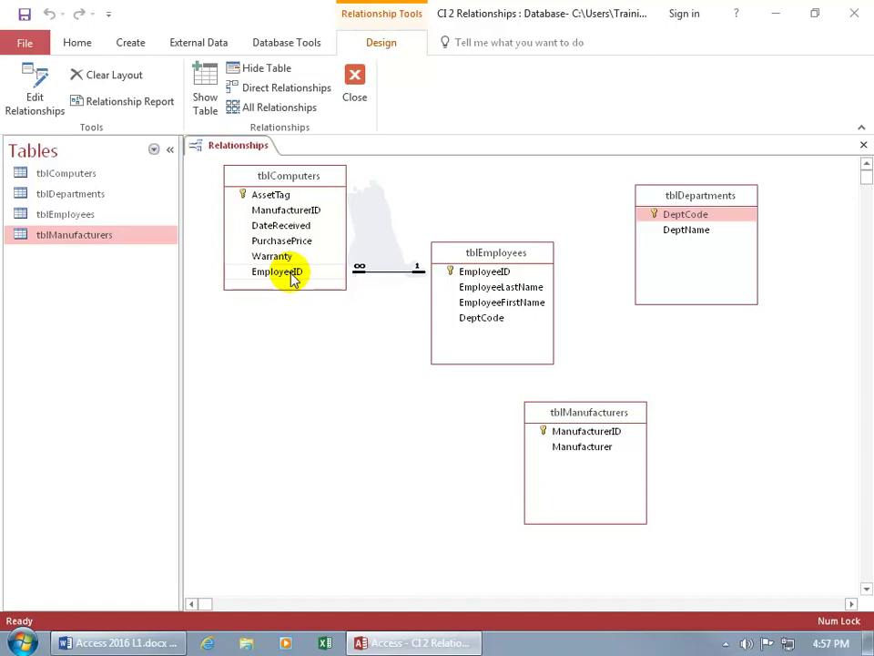
- Examine the settings of the tblComputers–tblEmployees relationship and the available tblEmployees fields, and cancel the dialog
right_click(385, 276)
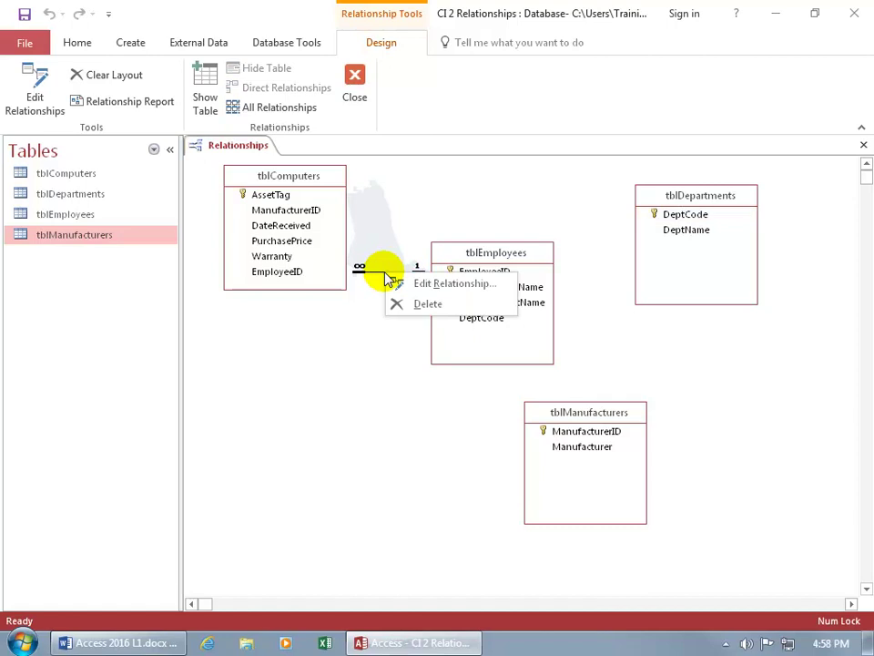
left_click(409, 285)
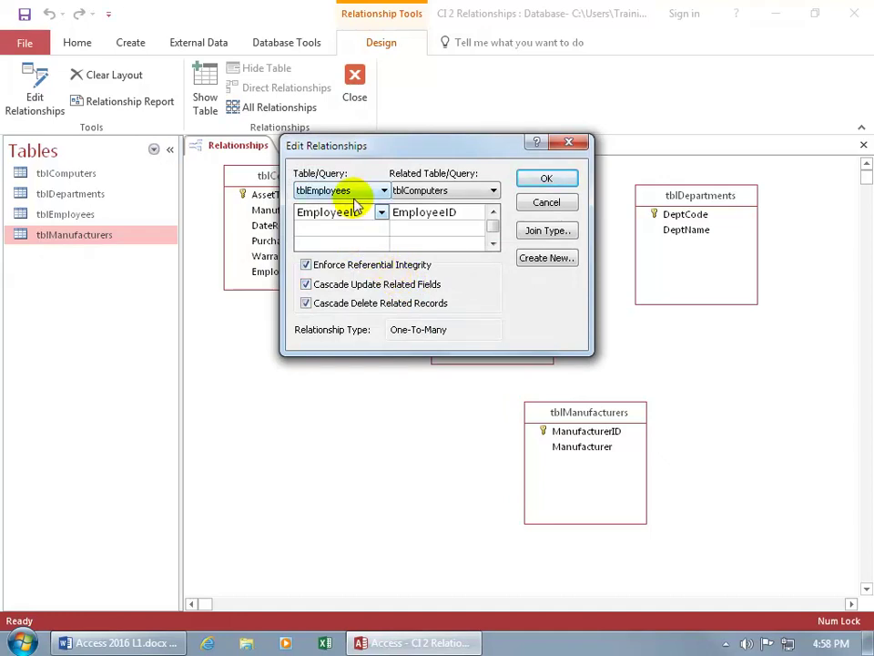
left_click(381, 212)
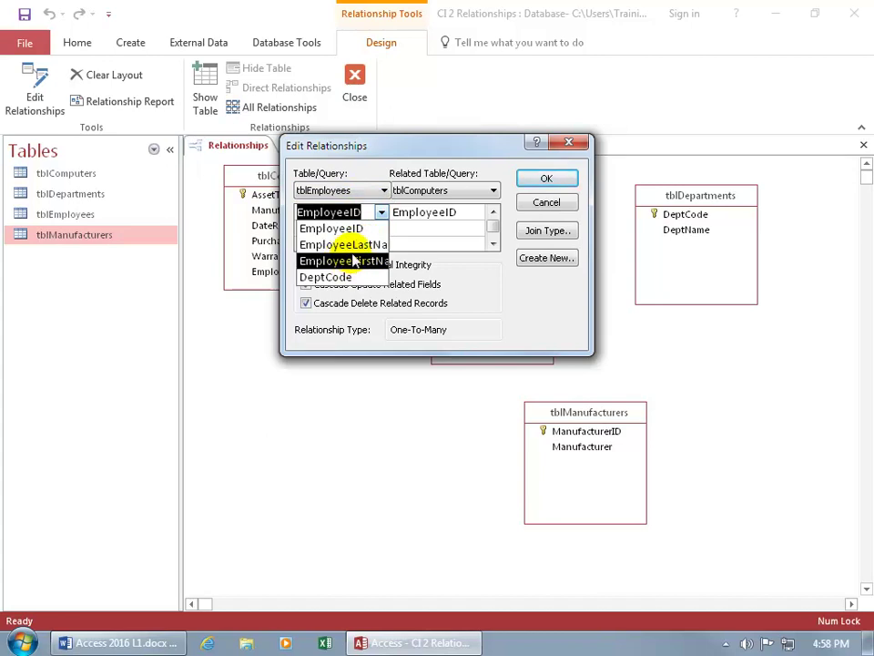
left_click(468, 265)
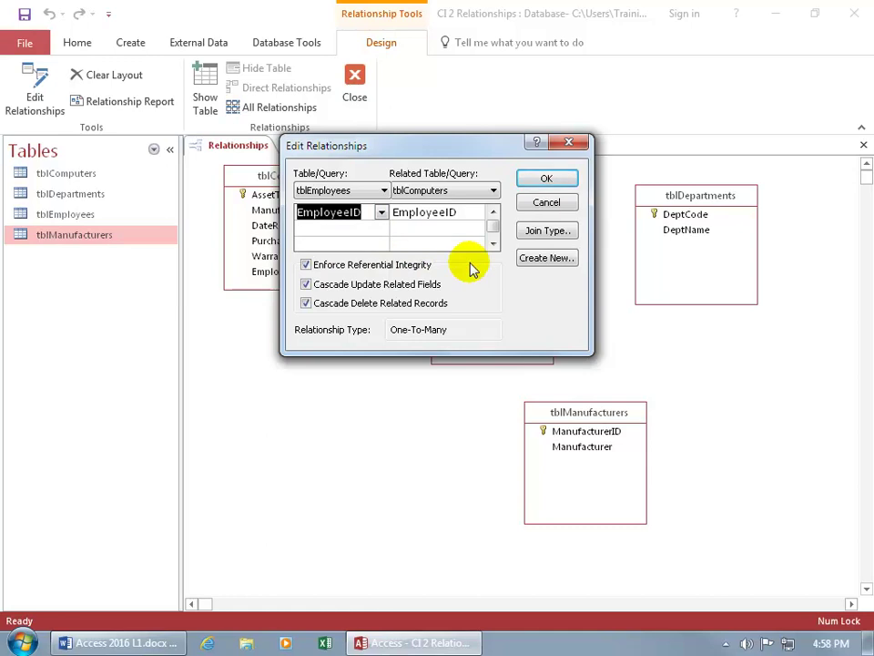
left_click(549, 203)
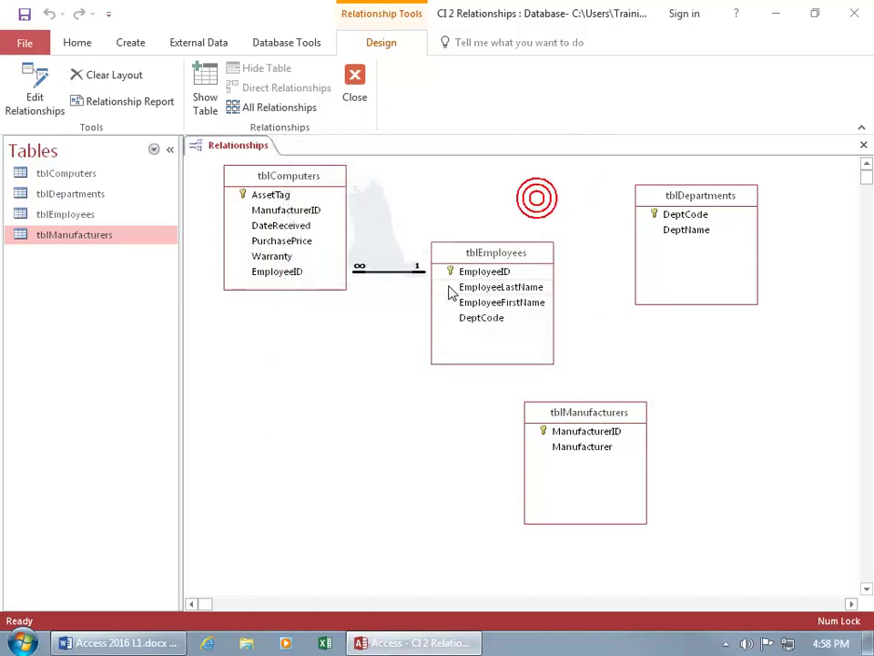
- Delete the relationship between tblComputers and tblEmployees from the database
right_click(387, 276)
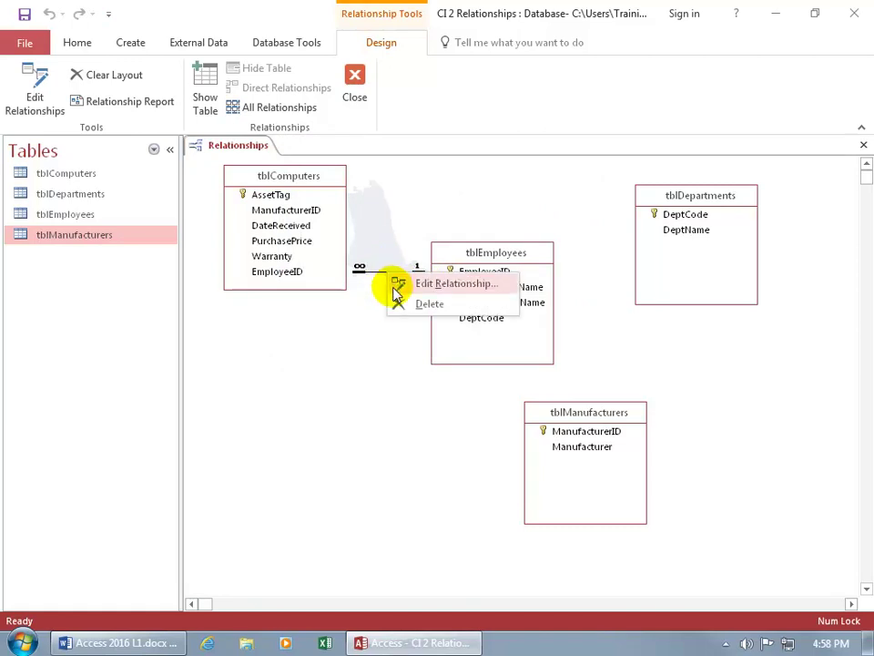
left_click(400, 305)
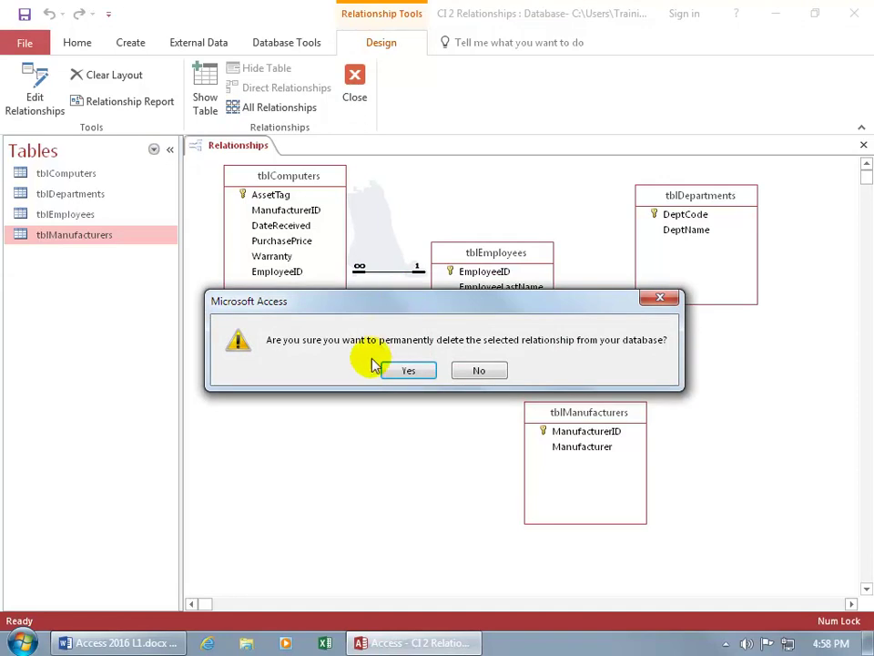
left_click(406, 370)
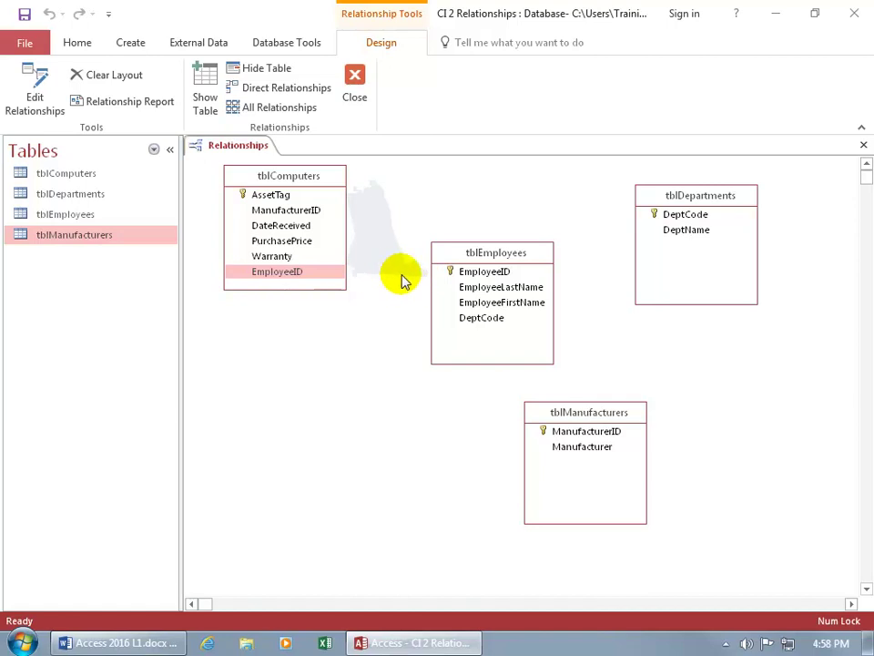
- Recreate the EmployeeID relationship from tblEmployees to tblComputers with referential integrity, cascading updates and cascading deletes enabled
left_click_drag(479, 272, 287, 277)
left_click(306, 265)
left_click(306, 284)
left_click(306, 304)
left_click(547, 180)
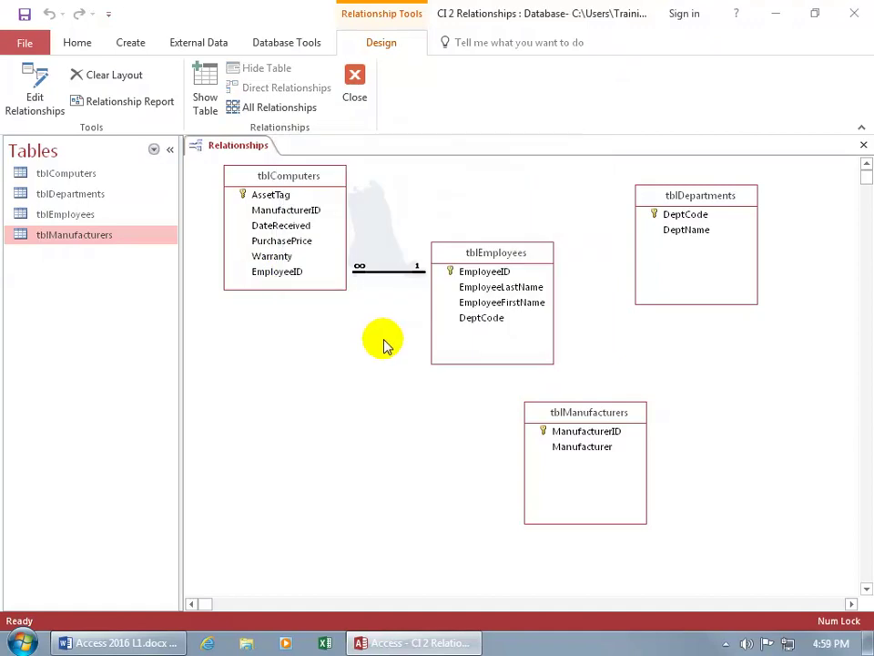